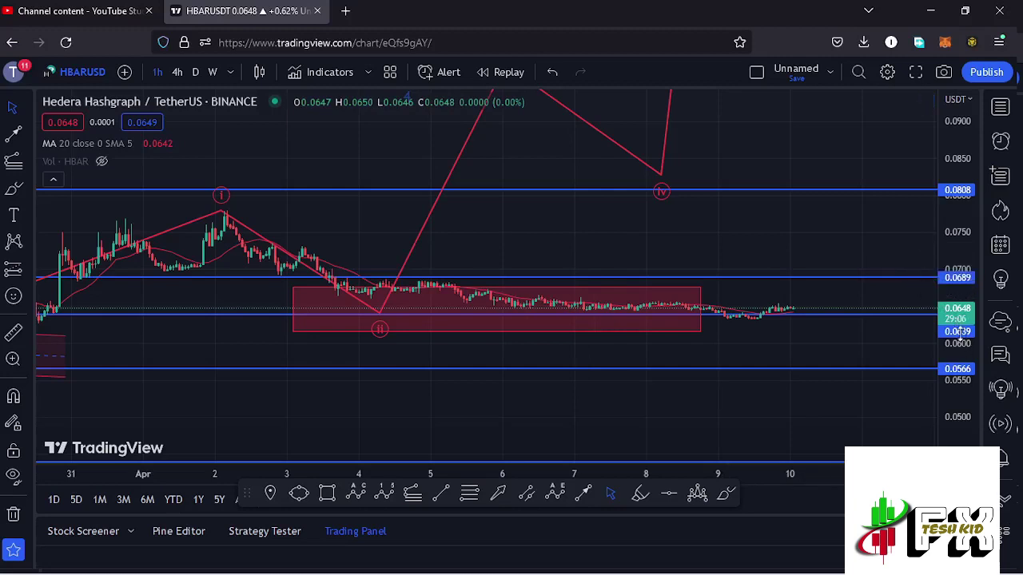
- Zoom in on the consolidation box and newest candles, then pick the Brush tool
{"action": "scroll", "coordinate": [959, 333], "scroll_direction": "up", "scroll_amount": 3}
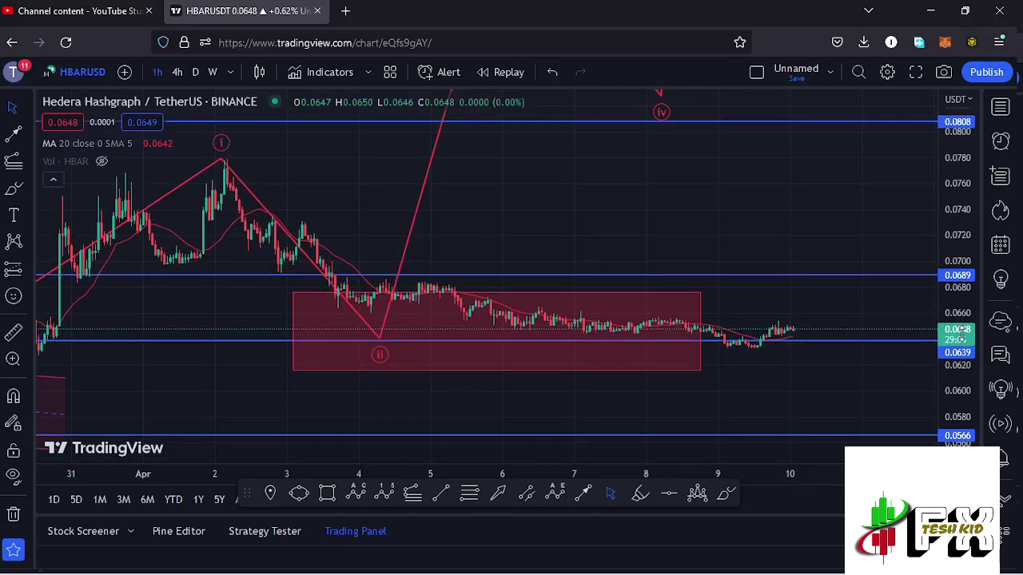
{"action": "scroll", "coordinate": [961, 335], "scroll_direction": "up", "scroll_amount": 3}
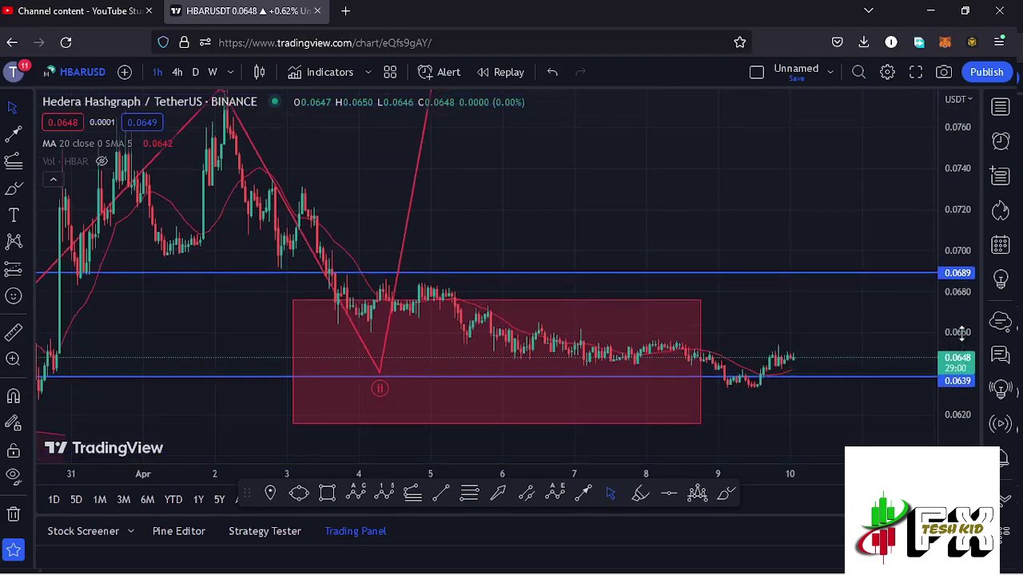
{"action": "left_click_drag", "start_coordinate": [811, 322], "coordinate": [825, 282]}
{"action": "left_click", "coordinate": [725, 493]}
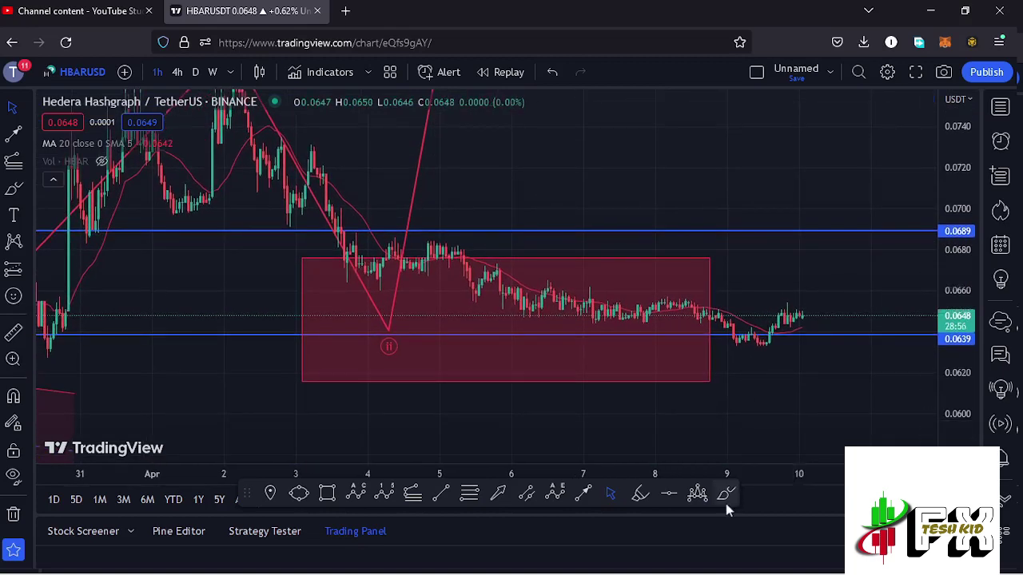
{"action": "mouse_move", "coordinate": [796, 296]}
{"action": "left_mouse_down"}
{"action": "mouse_move", "coordinate": [779, 302]}
{"action": "mouse_move", "coordinate": [778, 333]}
{"action": "mouse_move", "coordinate": [801, 345]}
{"action": "mouse_move", "coordinate": [821, 301]}
{"action": "mouse_move", "coordinate": [804, 294]}
{"action": "left_mouse_up"}
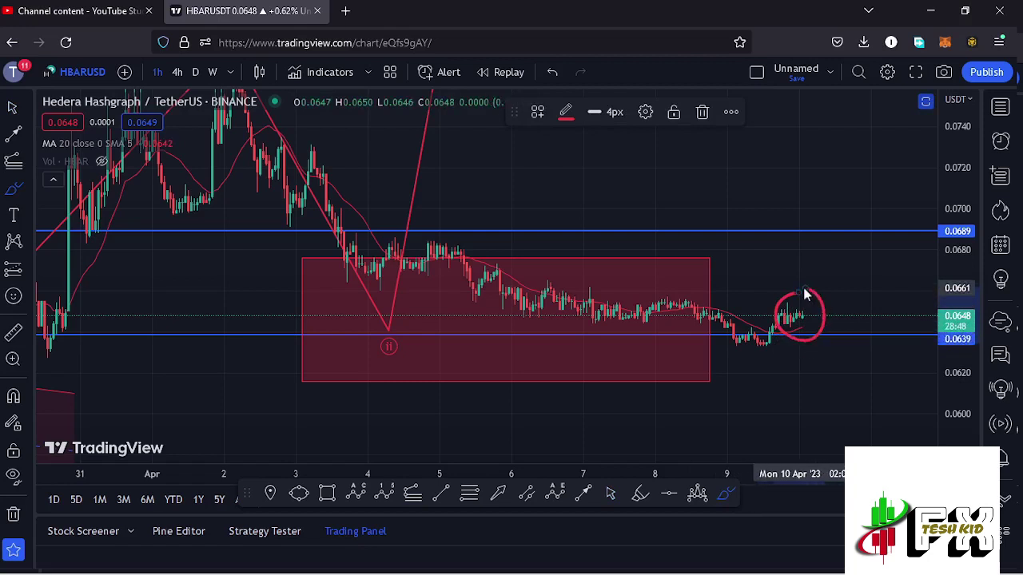
{"action": "left_click", "coordinate": [703, 115]}
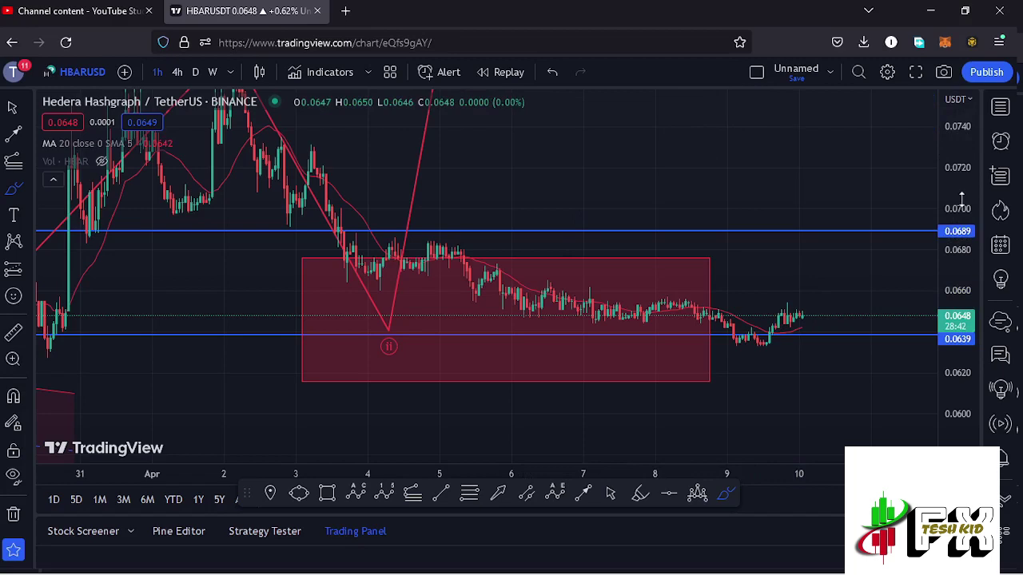
{"action": "scroll", "coordinate": [961, 200], "scroll_direction": "down", "scroll_amount": 5}
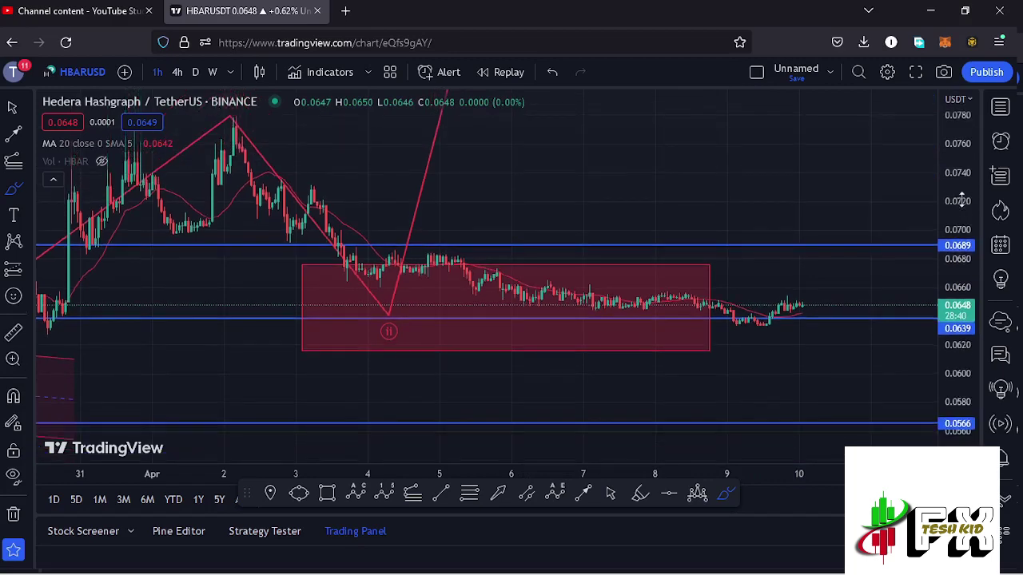
{"action": "scroll", "coordinate": [961, 199], "scroll_direction": "down", "scroll_amount": 2}
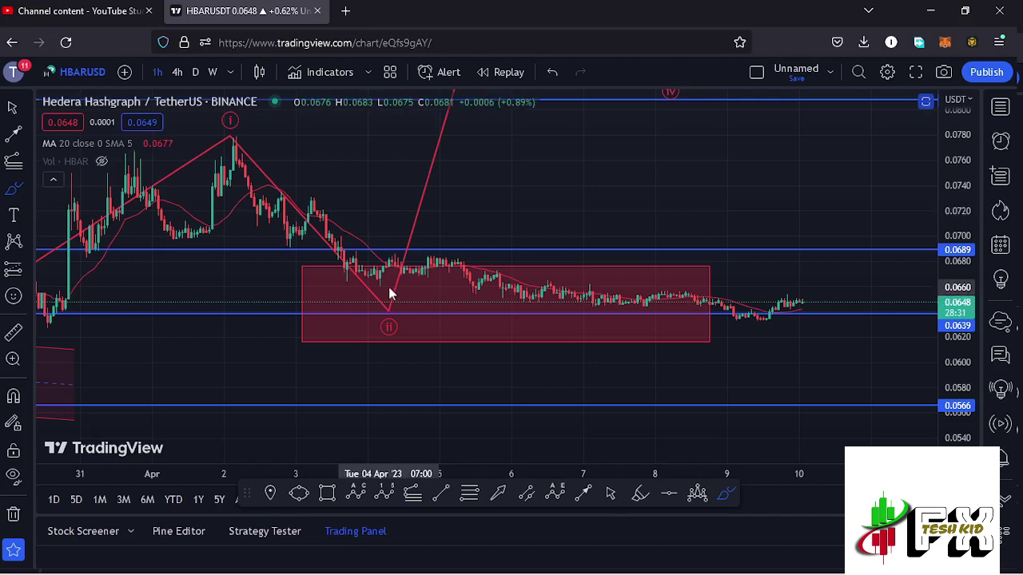
{"action": "mouse_move", "coordinate": [384, 295]}
{"action": "left_mouse_down"}
{"action": "mouse_move", "coordinate": [361, 328]}
{"action": "mouse_move", "coordinate": [406, 346]}
{"action": "mouse_move", "coordinate": [422, 331]}
{"action": "mouse_move", "coordinate": [399, 292]}
{"action": "mouse_move", "coordinate": [379, 296]}
{"action": "left_mouse_up"}
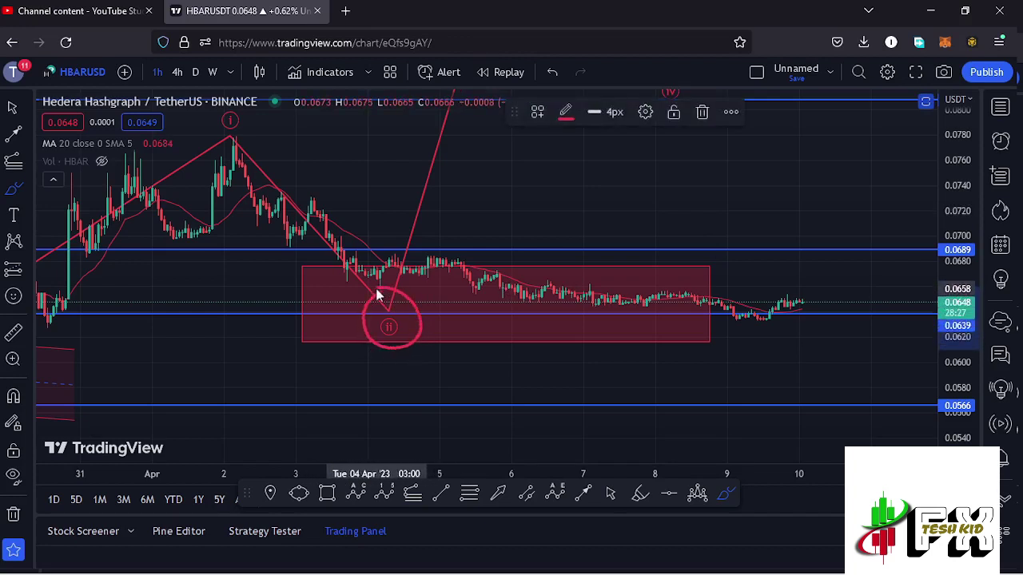
{"action": "left_click", "coordinate": [702, 115]}
{"action": "left_click", "coordinate": [609, 495]}
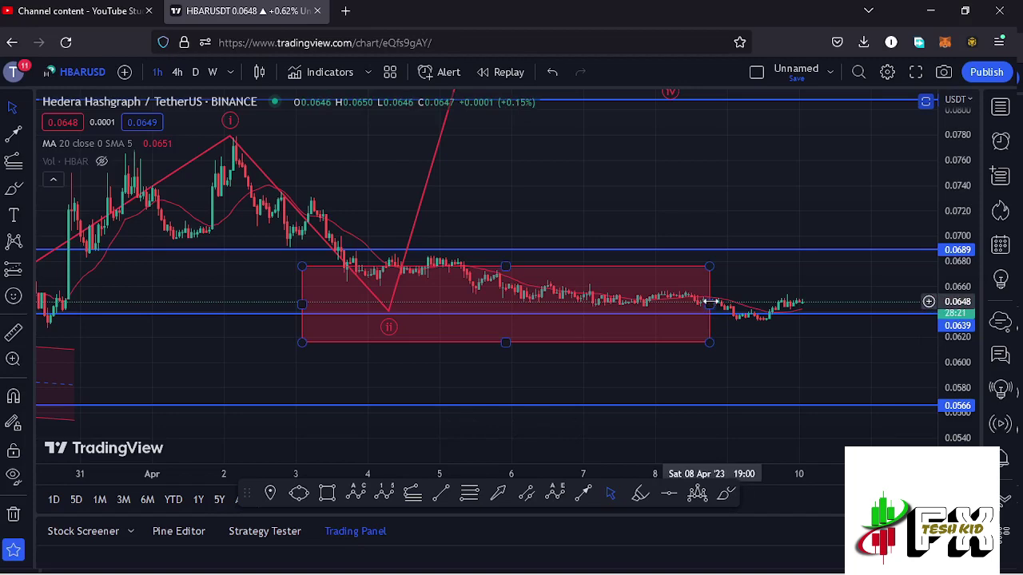
{"action": "scroll", "coordinate": [559, 411], "scroll_direction": "down", "scroll_amount": 2}
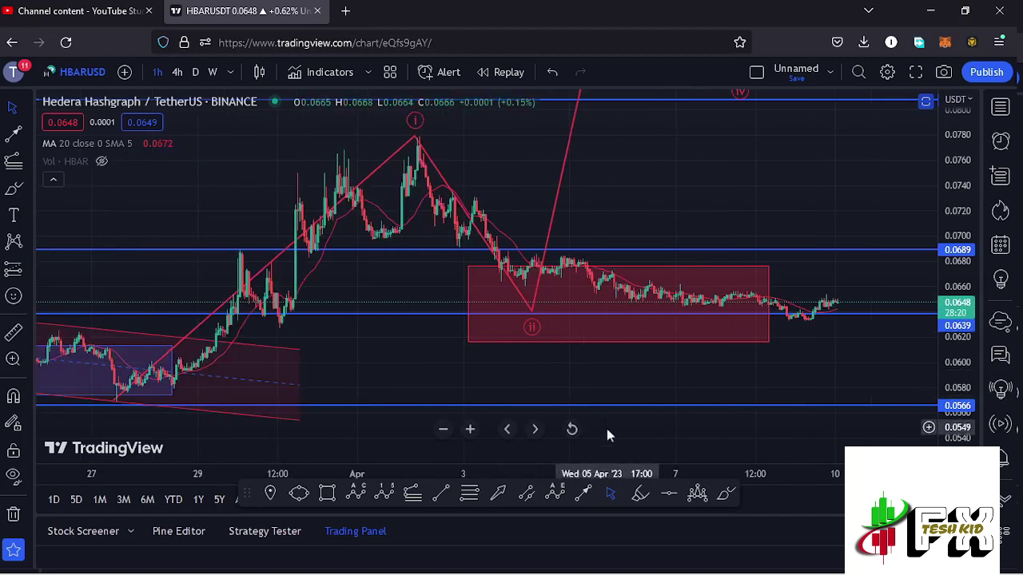
{"action": "left_click", "coordinate": [727, 493]}
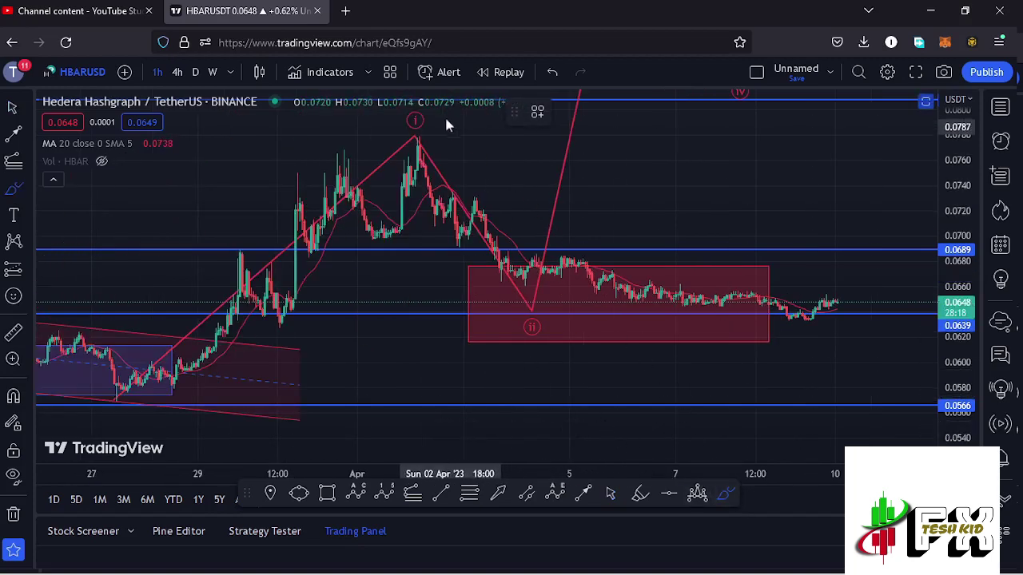
{"action": "mouse_move", "coordinate": [429, 116]}
{"action": "left_mouse_down"}
{"action": "mouse_move", "coordinate": [389, 118]}
{"action": "mouse_move", "coordinate": [412, 162]}
{"action": "mouse_move", "coordinate": [445, 159]}
{"action": "mouse_move", "coordinate": [448, 128]}
{"action": "mouse_move", "coordinate": [434, 116]}
{"action": "left_mouse_up"}
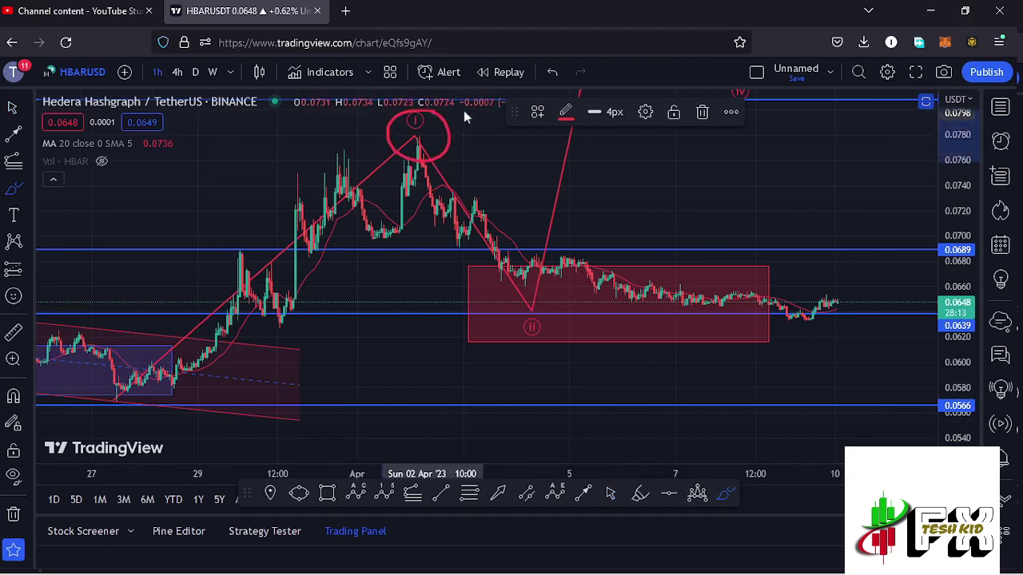
{"action": "left_click", "coordinate": [702, 114]}
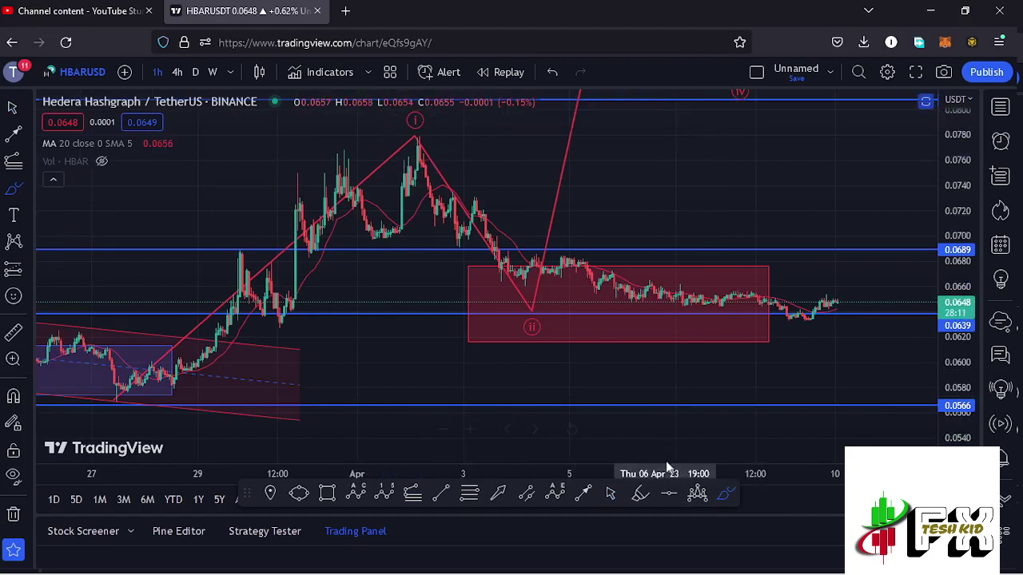
- Zoom out to show waves back to early March, with prices squeezed to 0.045–0.100
{"action": "left_click_drag", "start_coordinate": [714, 196], "coordinate": [656, 440]}
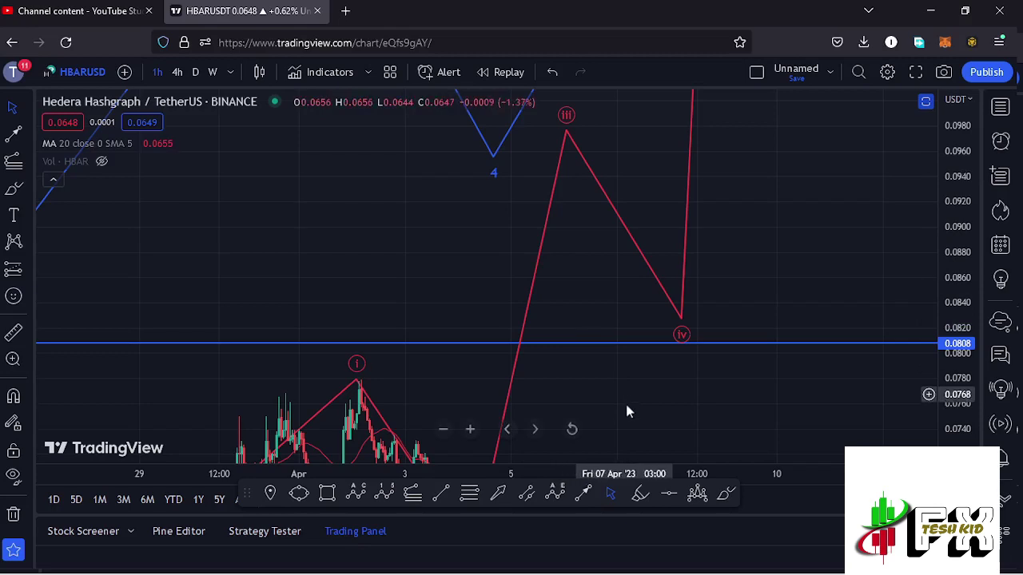
{"action": "left_click_drag", "start_coordinate": [630, 404], "coordinate": [671, 228]}
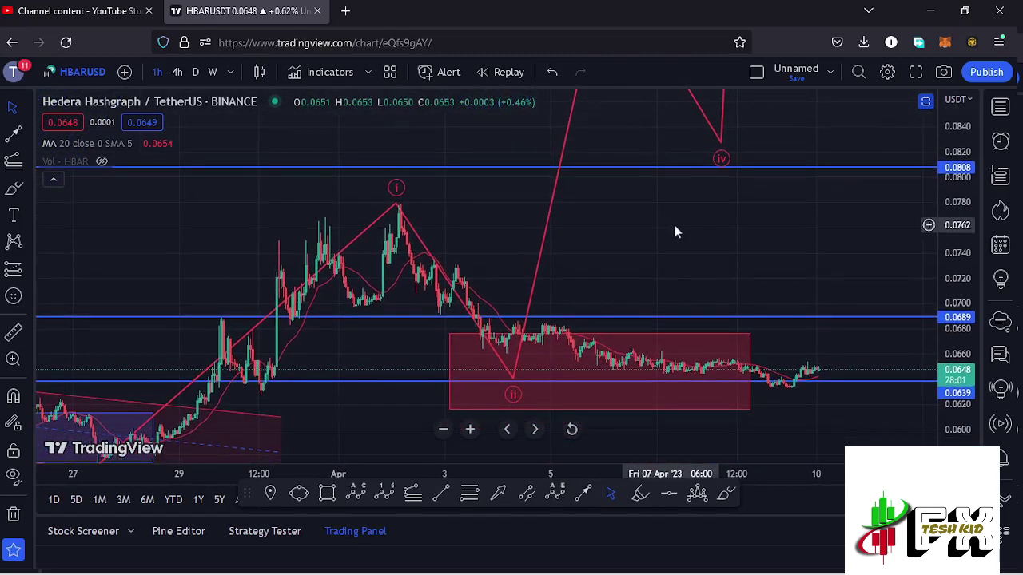
{"action": "scroll", "coordinate": [965, 204], "scroll_direction": "down", "scroll_amount": 5}
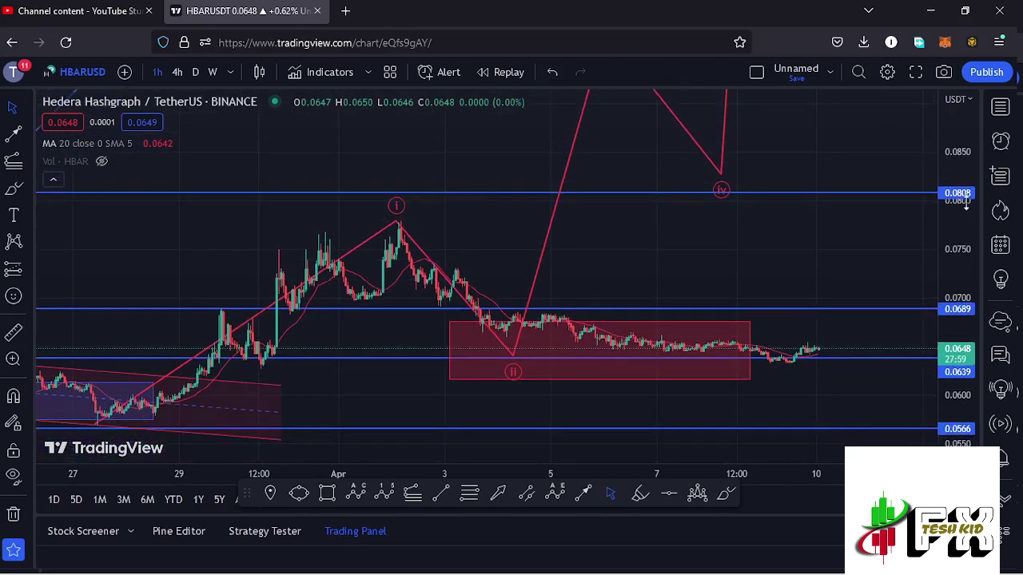
{"action": "left_click_drag", "start_coordinate": [963, 227], "coordinate": [966, 251]}
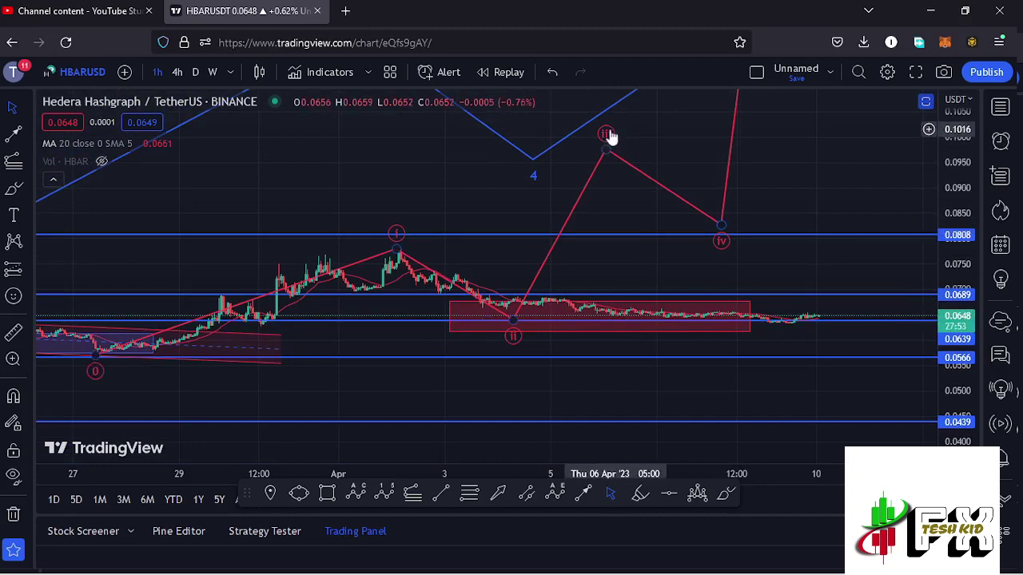
{"action": "scroll", "coordinate": [607, 288], "scroll_direction": "down", "scroll_amount": 3}
{"action": "scroll", "coordinate": [623, 297], "scroll_direction": "down", "scroll_amount": 2}
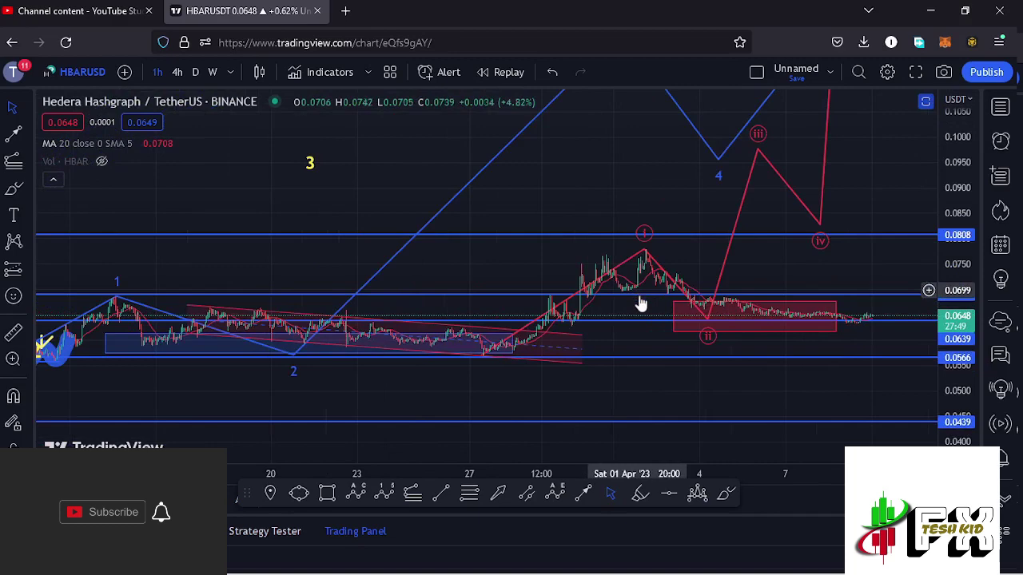
{"action": "scroll", "coordinate": [641, 299], "scroll_direction": "down", "scroll_amount": 3}
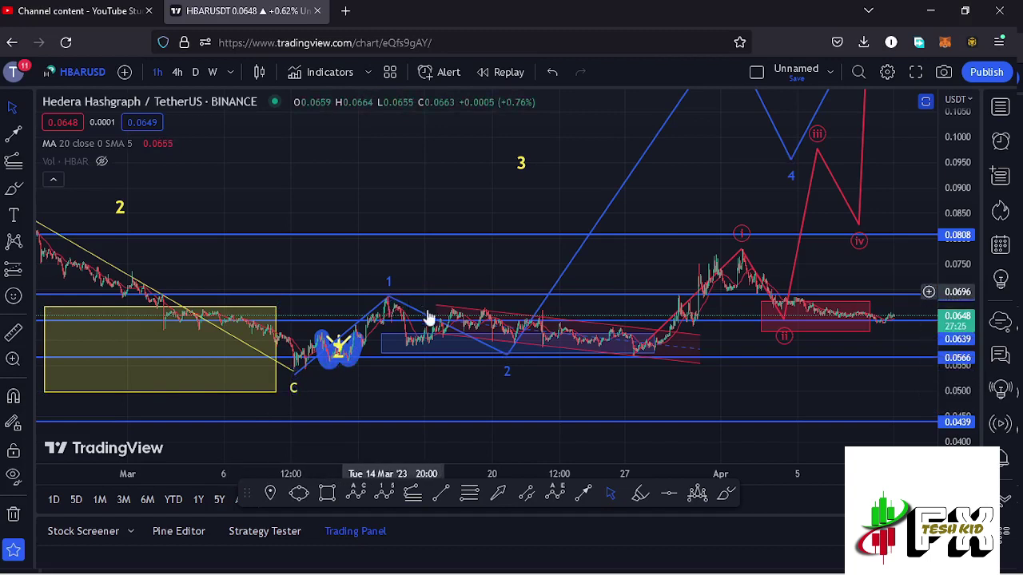
- Shorten the blue range box so it ends around 24 Mar
{"action": "left_click", "coordinate": [675, 344]}
{"action": "left_click_drag", "start_coordinate": [675, 343], "coordinate": [598, 338]}
{"action": "left_click", "coordinate": [541, 342]}
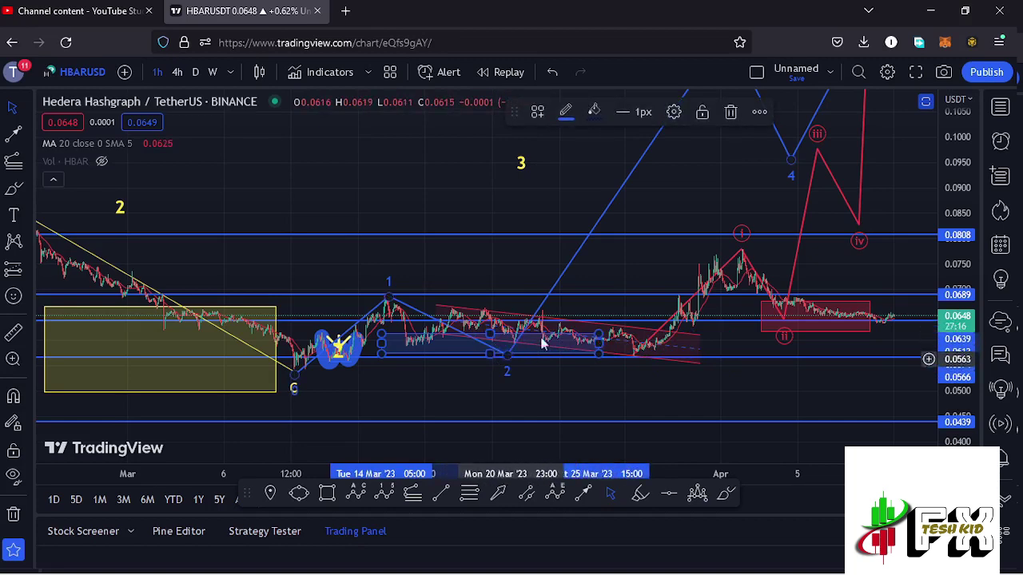
- Move the red wave's (v) point higher and later, to about 0.115
{"action": "left_click", "coordinate": [646, 296]}
{"action": "mouse_move", "coordinate": [646, 296]}
{"action": "left_mouse_down"}
{"action": "mouse_move", "coordinate": [586, 338]}
{"action": "mouse_move", "coordinate": [571, 364]}
{"action": "left_mouse_up"}
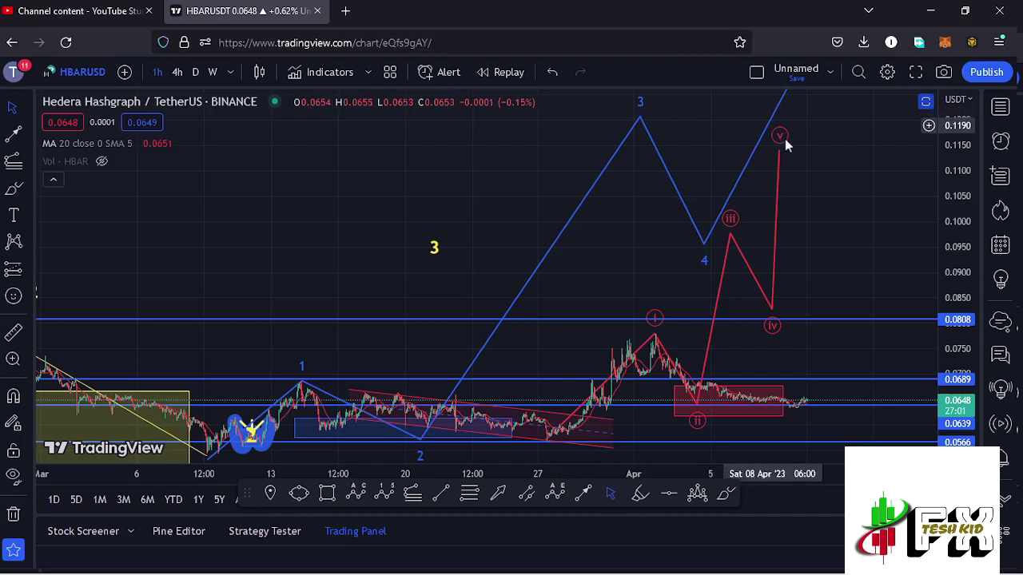
{"action": "left_click_drag", "start_coordinate": [782, 158], "coordinate": [788, 151]}
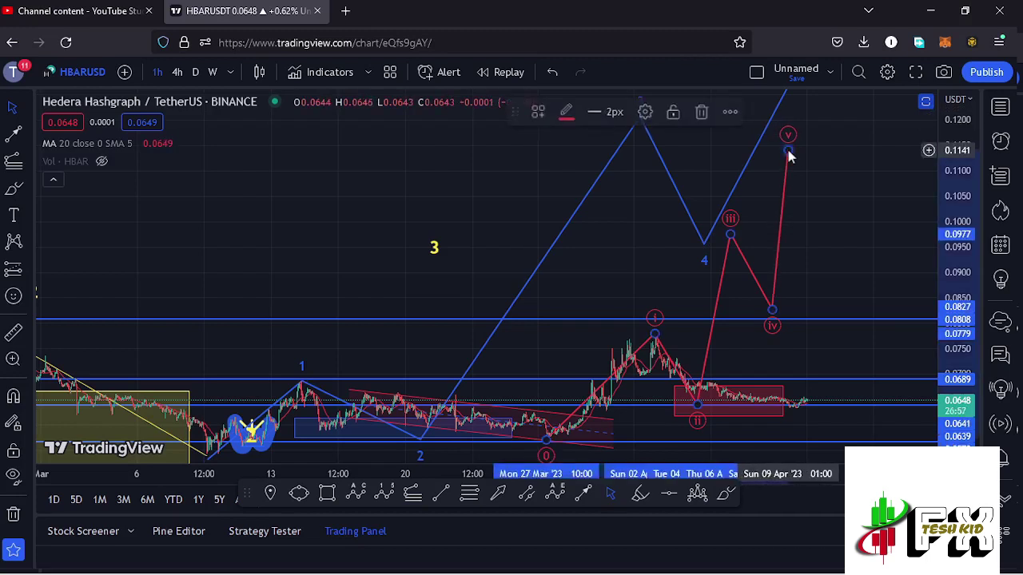
{"action": "left_click", "coordinate": [703, 163]}
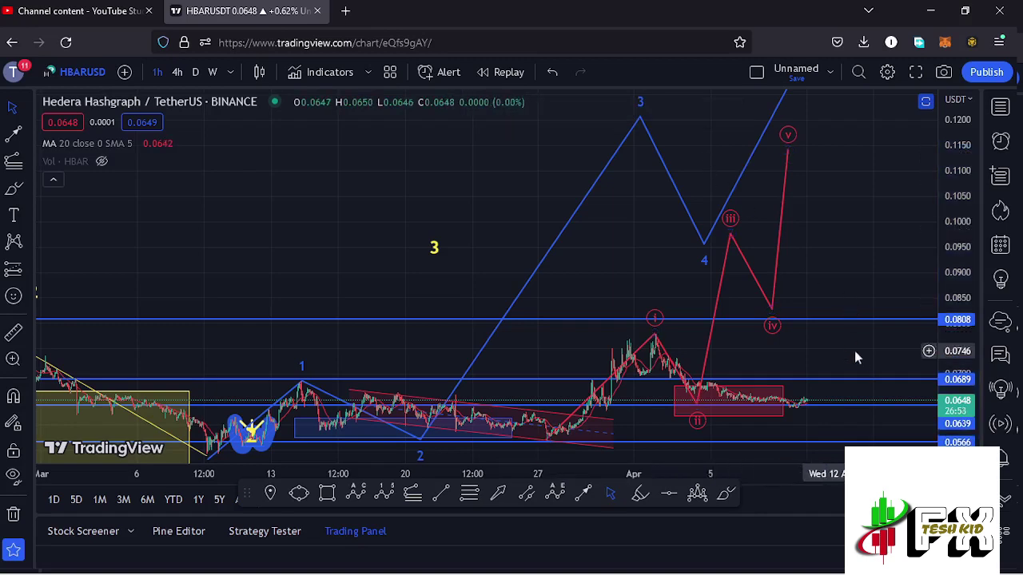
- Centre the consolidation box and latest candles, then pick the Trend-Based Fib Extension tool
{"action": "left_click_drag", "start_coordinate": [834, 339], "coordinate": [715, 267]}
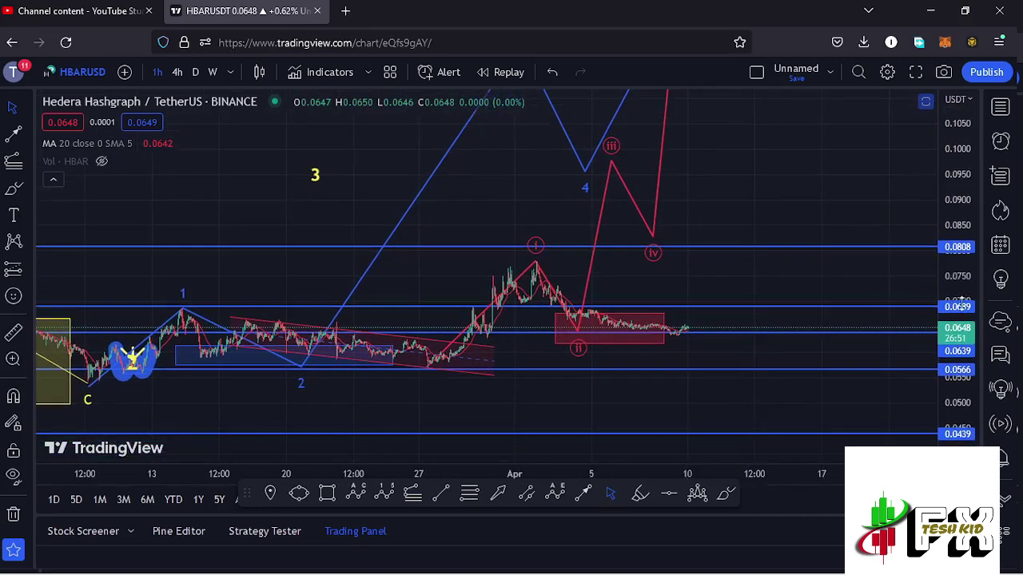
{"action": "left_click_drag", "start_coordinate": [958, 361], "coordinate": [959, 391]}
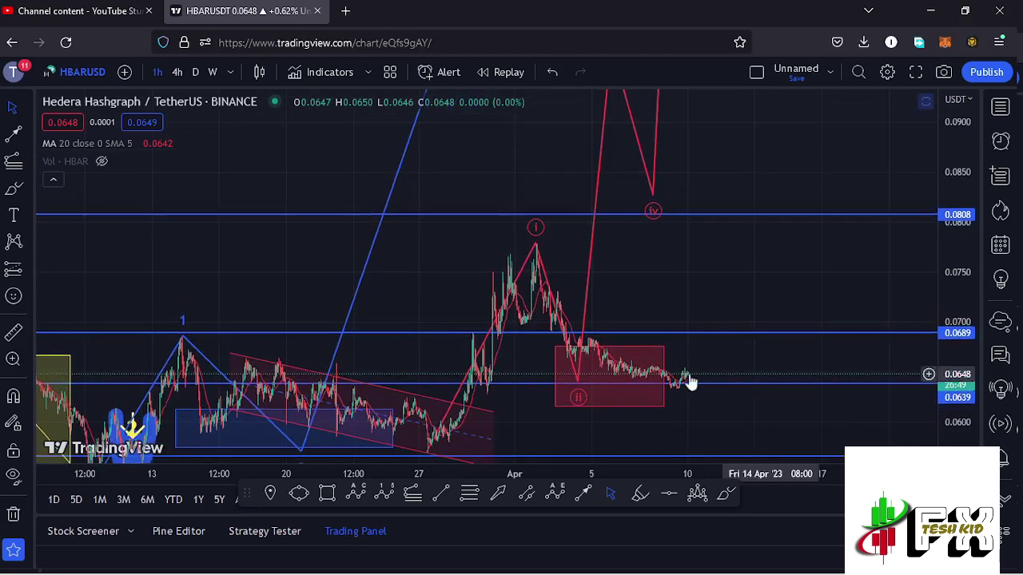
{"action": "scroll", "coordinate": [663, 377], "scroll_direction": "up", "scroll_amount": 3}
{"action": "left_click_drag", "start_coordinate": [370, 293], "coordinate": [671, 303]}
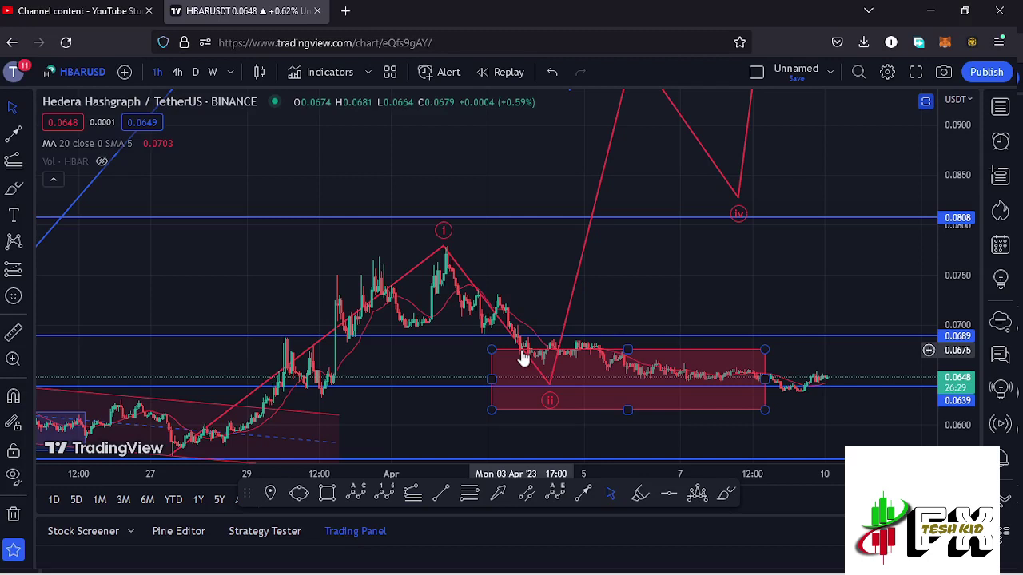
{"action": "left_click", "coordinate": [413, 493]}
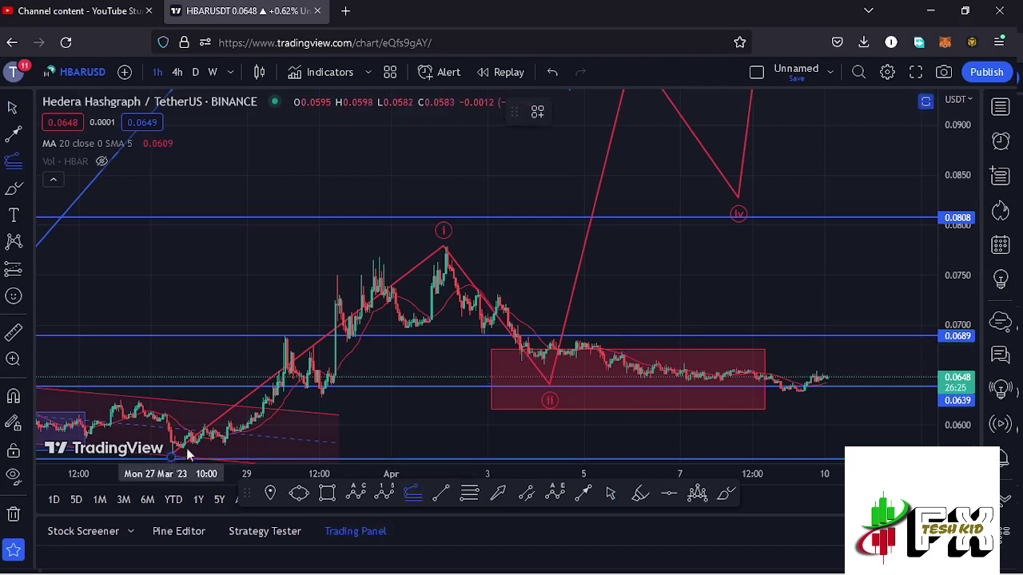
{"action": "left_click", "coordinate": [186, 450]}
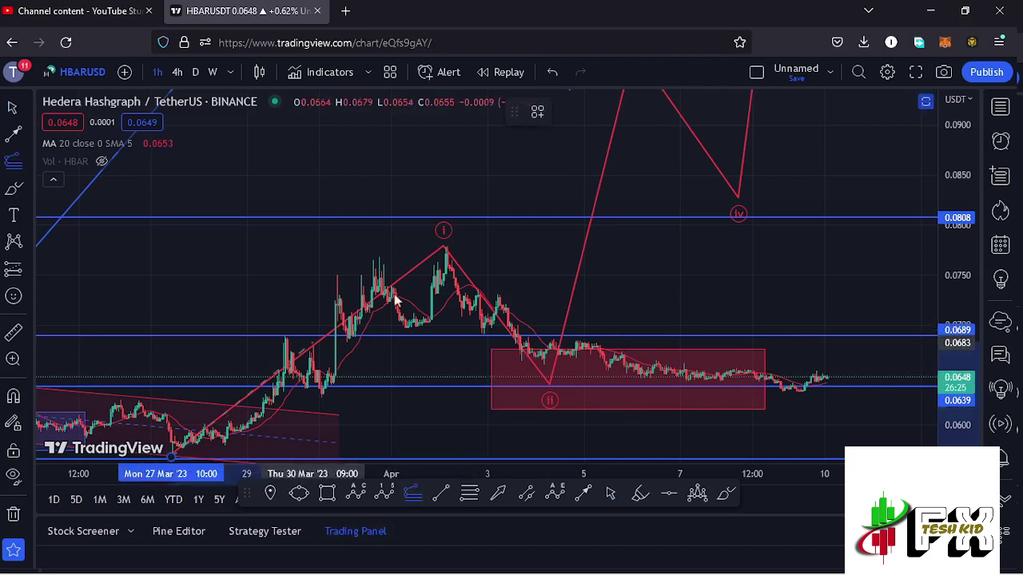
{"action": "left_click", "coordinate": [446, 250]}
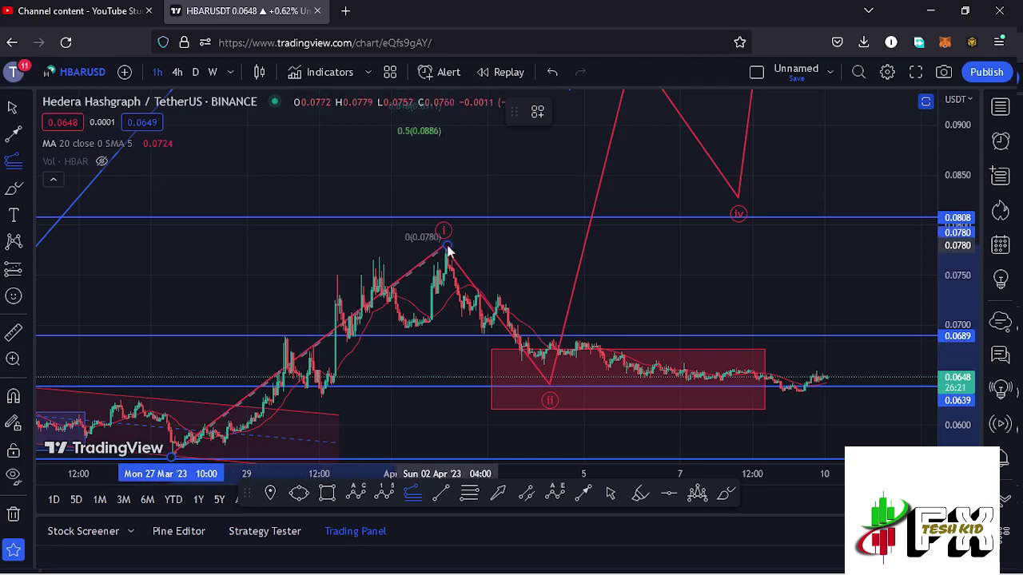
{"action": "left_click", "coordinate": [884, 397]}
{"action": "left_click_drag", "start_coordinate": [893, 289], "coordinate": [875, 388]}
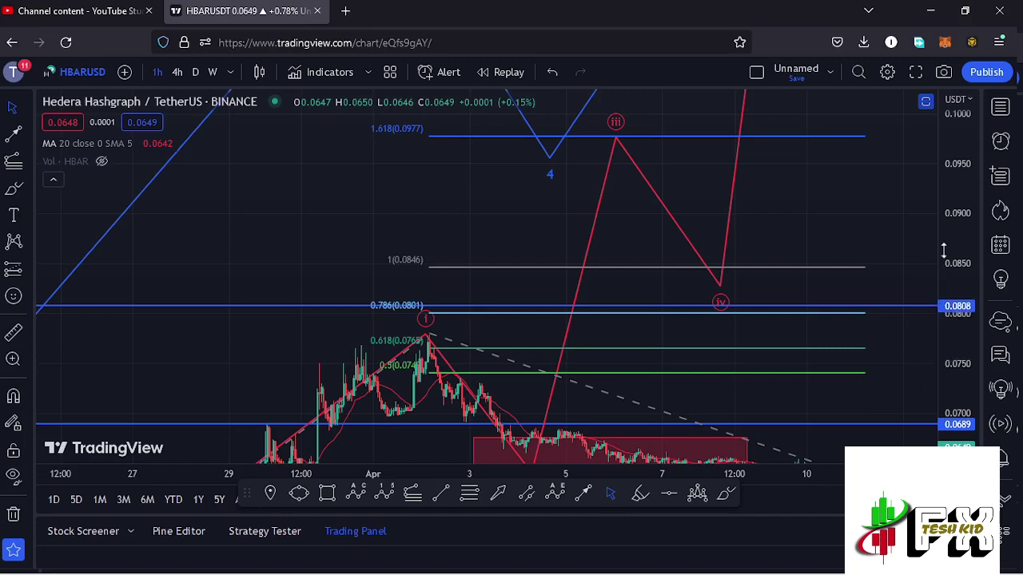
{"action": "left_click_drag", "start_coordinate": [949, 236], "coordinate": [949, 242]}
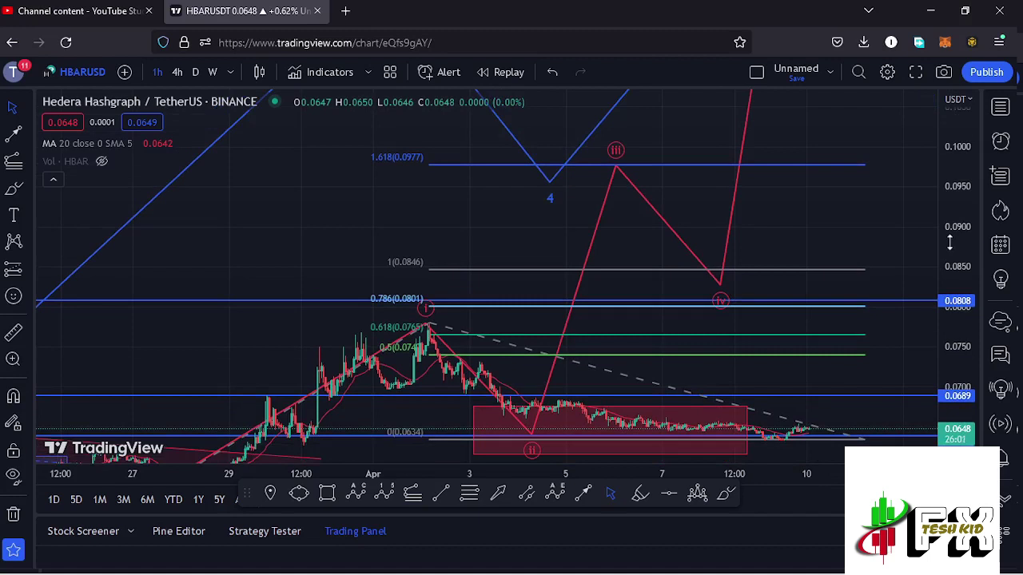
{"action": "left_click", "coordinate": [865, 440]}
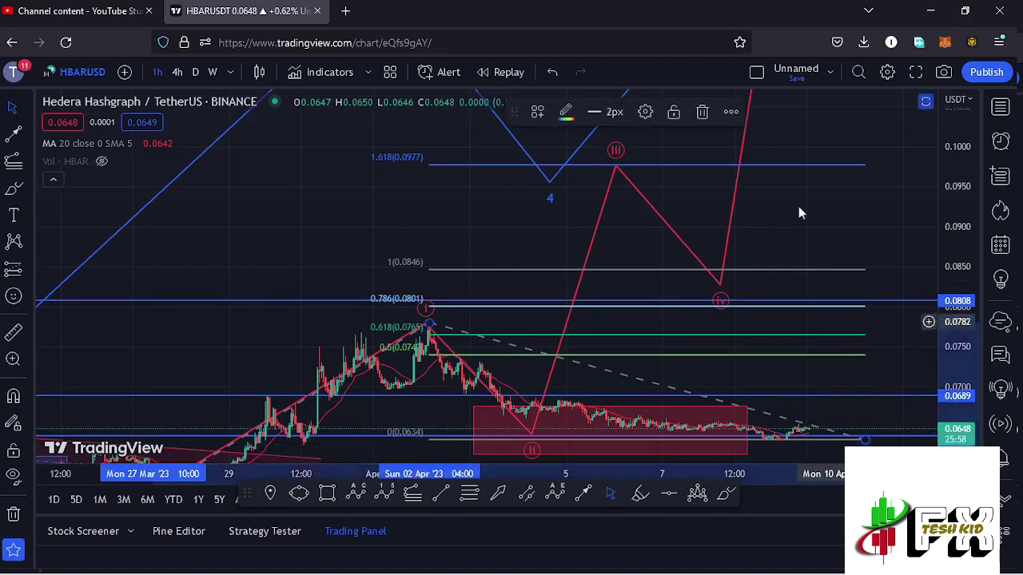
{"action": "left_click", "coordinate": [703, 120]}
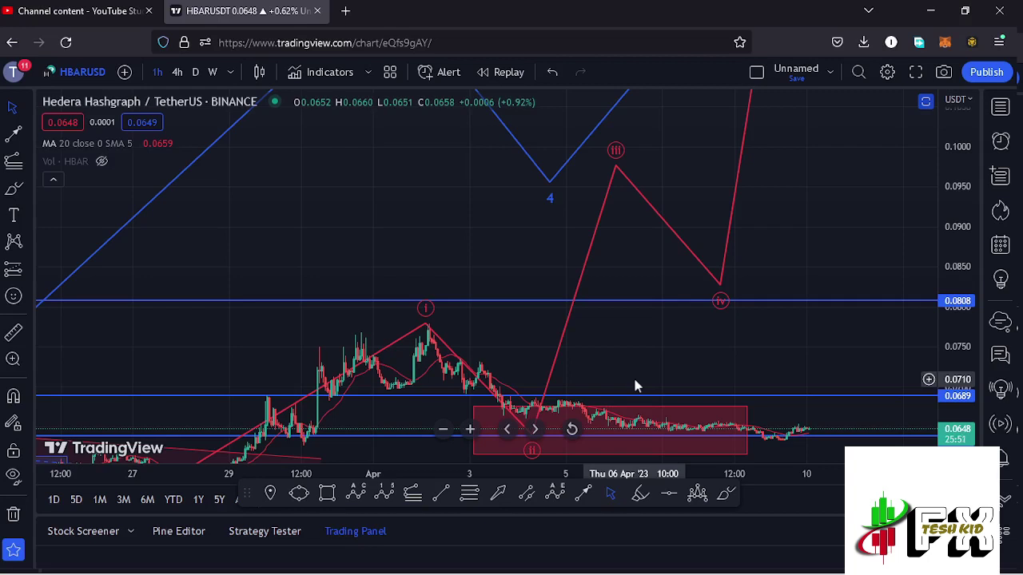
- Draw yellow arrows up from the low, down to 0.0689, and up past 0.0808
{"action": "left_click", "coordinate": [582, 493]}
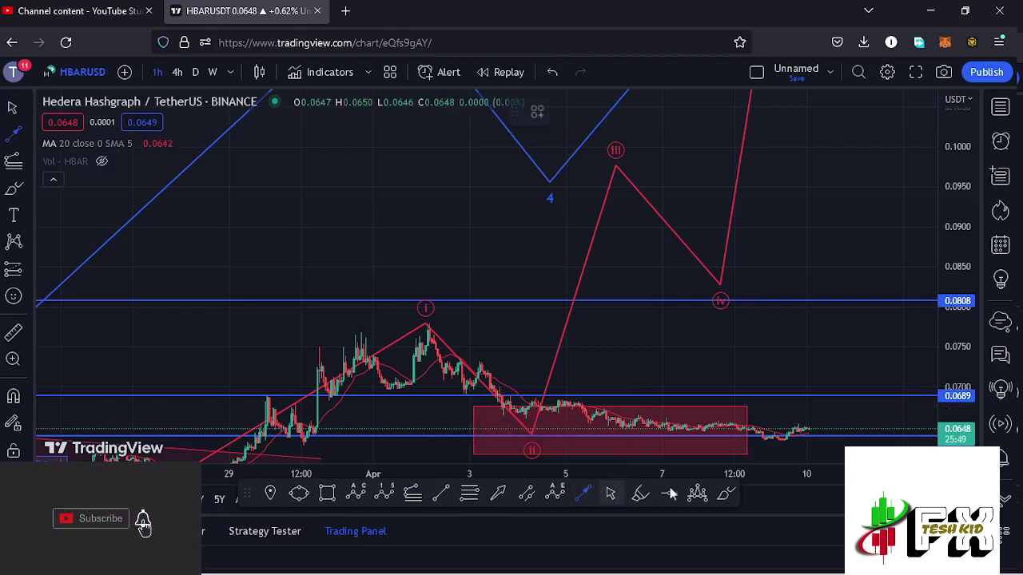
{"action": "left_click_drag", "start_coordinate": [783, 435], "coordinate": [784, 368]}
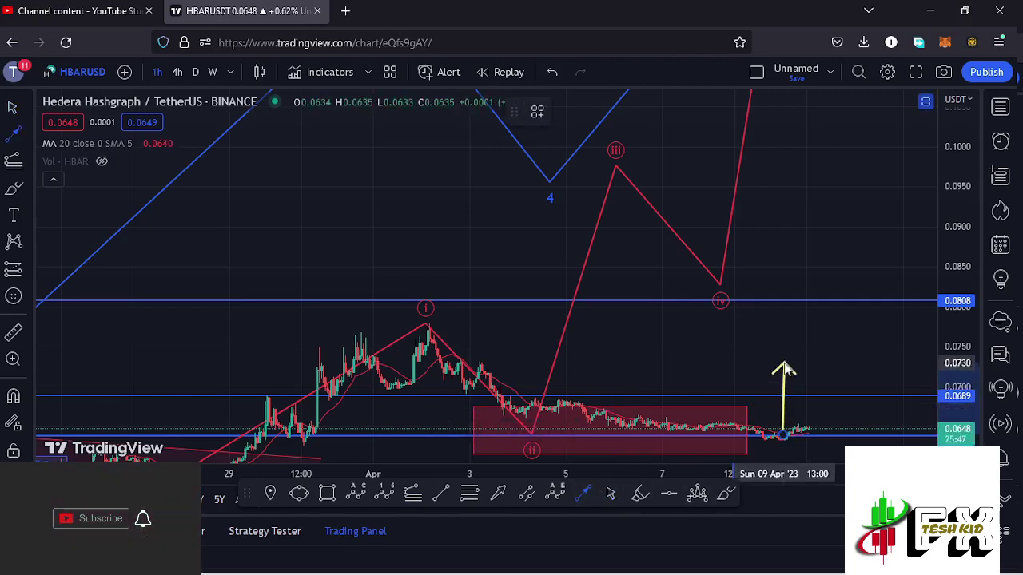
{"action": "left_click", "coordinate": [783, 360]}
{"action": "left_click", "coordinate": [805, 393]}
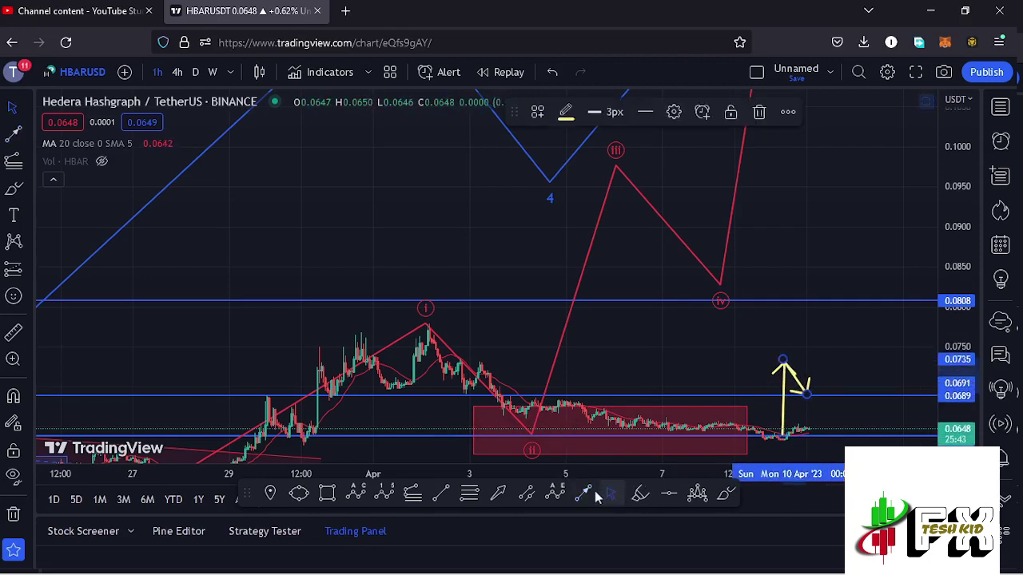
{"action": "key", "text": "Escape"}
{"action": "left_click", "coordinate": [803, 390]}
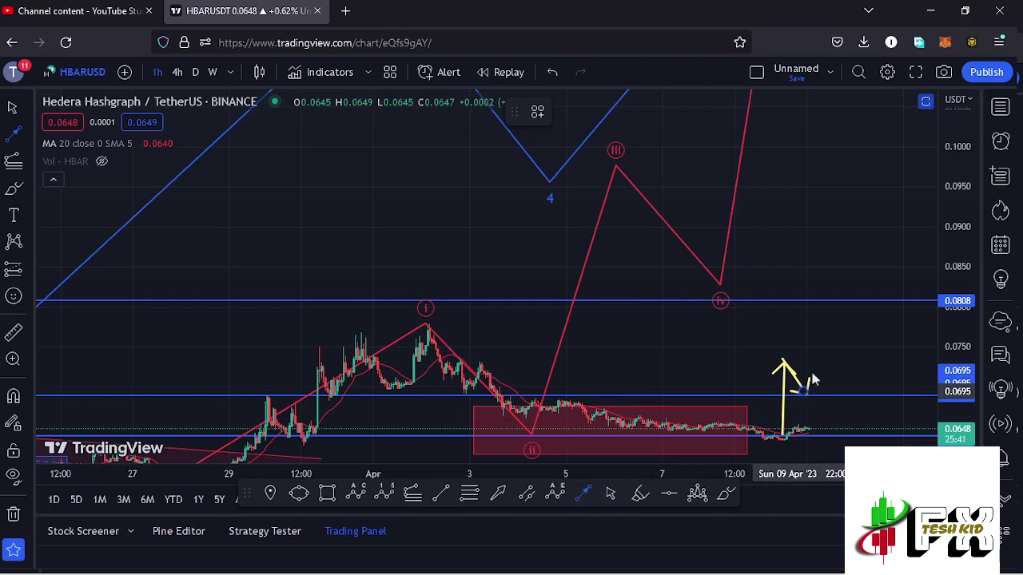
{"action": "left_click", "coordinate": [814, 328]}
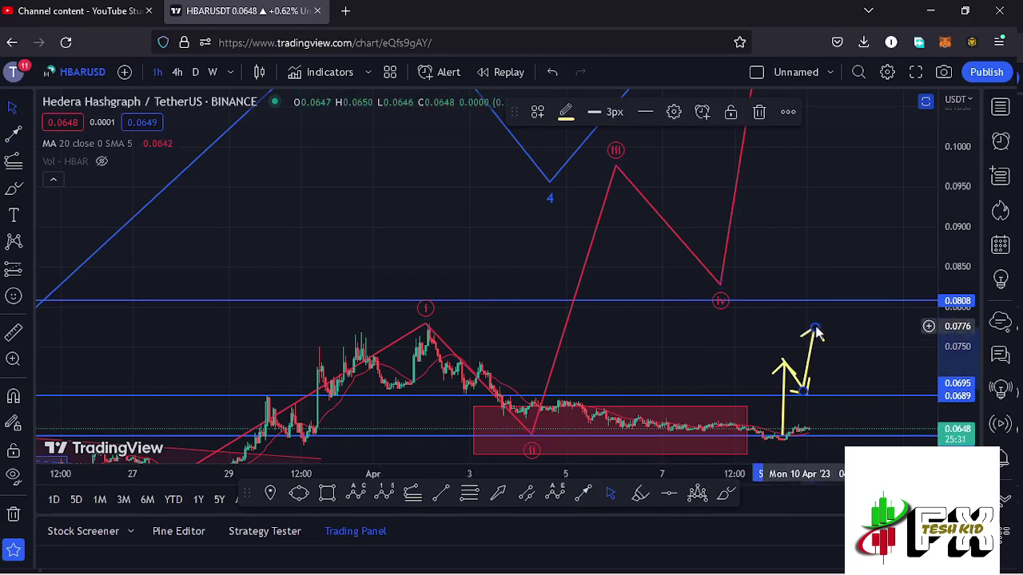
{"action": "left_click_drag", "start_coordinate": [815, 329], "coordinate": [812, 280]}
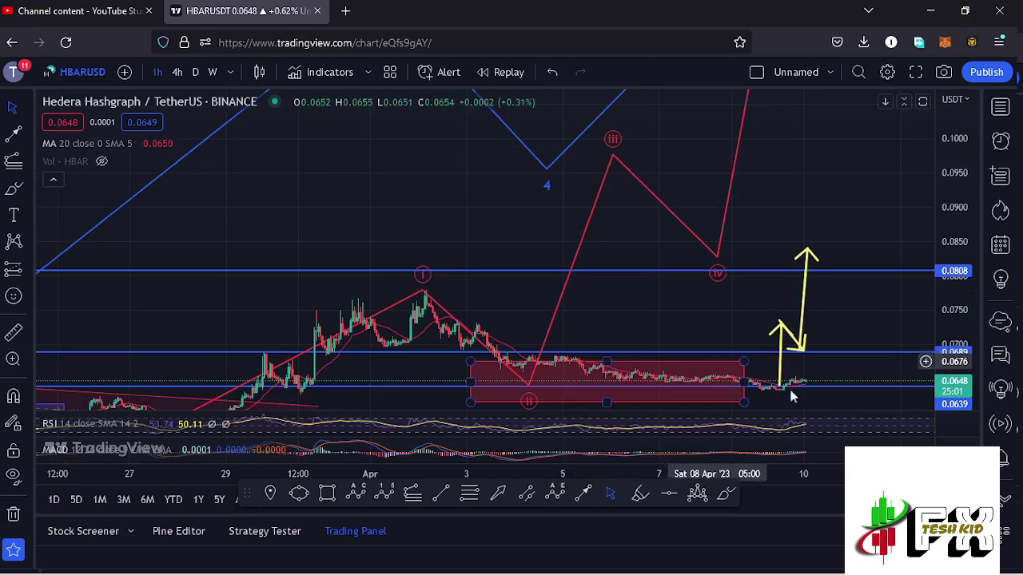
- Maximize and restore the RSI pane, then the MACD pane, to review each
{"action": "left_click", "coordinate": [921, 424]}
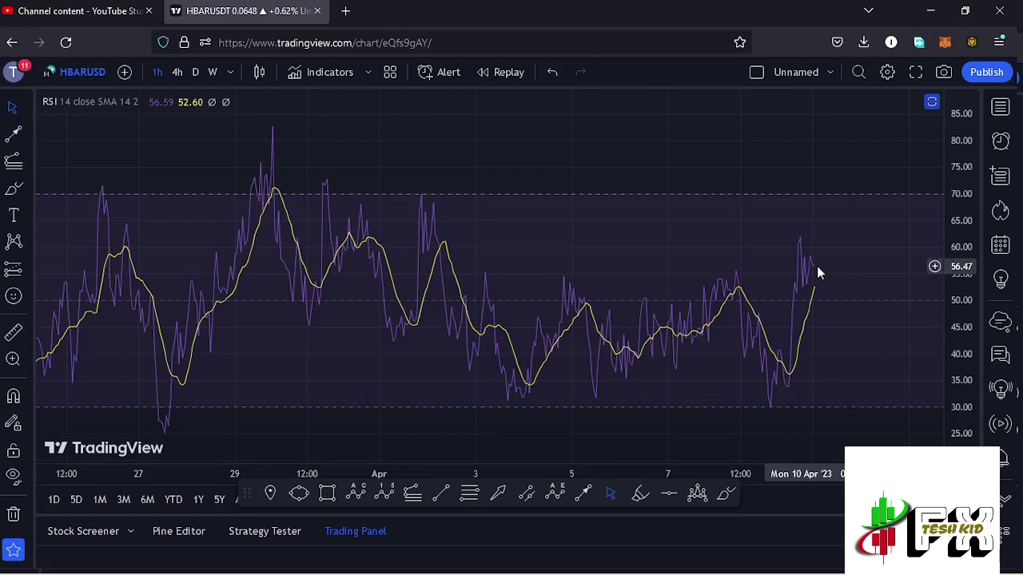
{"action": "left_click", "coordinate": [931, 104]}
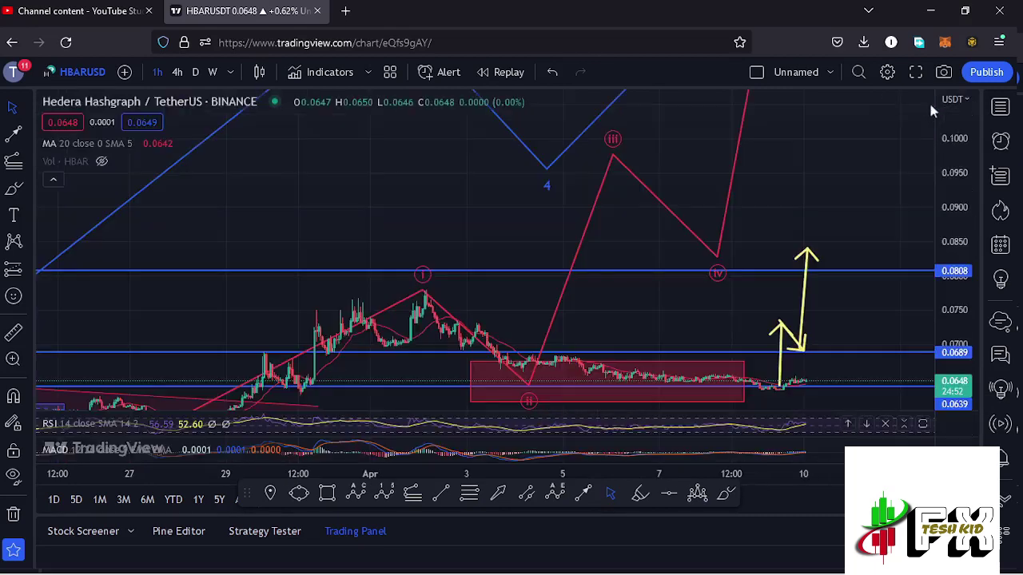
{"action": "left_click", "coordinate": [919, 438]}
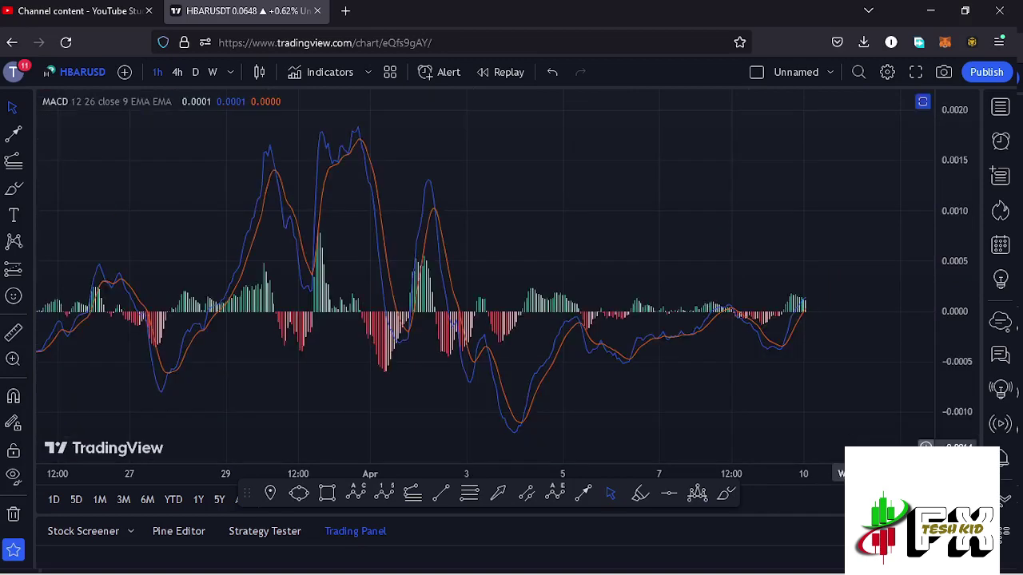
{"action": "left_click", "coordinate": [922, 104]}
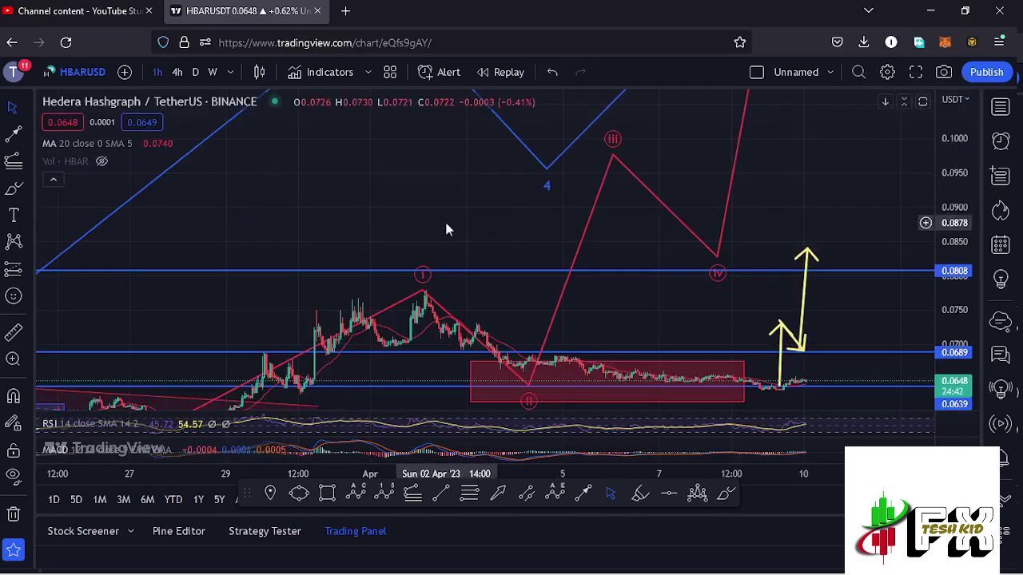
- Zoom out to the full January–April count and shift the yellow '1' label slightly right and down
{"action": "scroll", "coordinate": [446, 229], "scroll_direction": "down", "scroll_amount": 5}
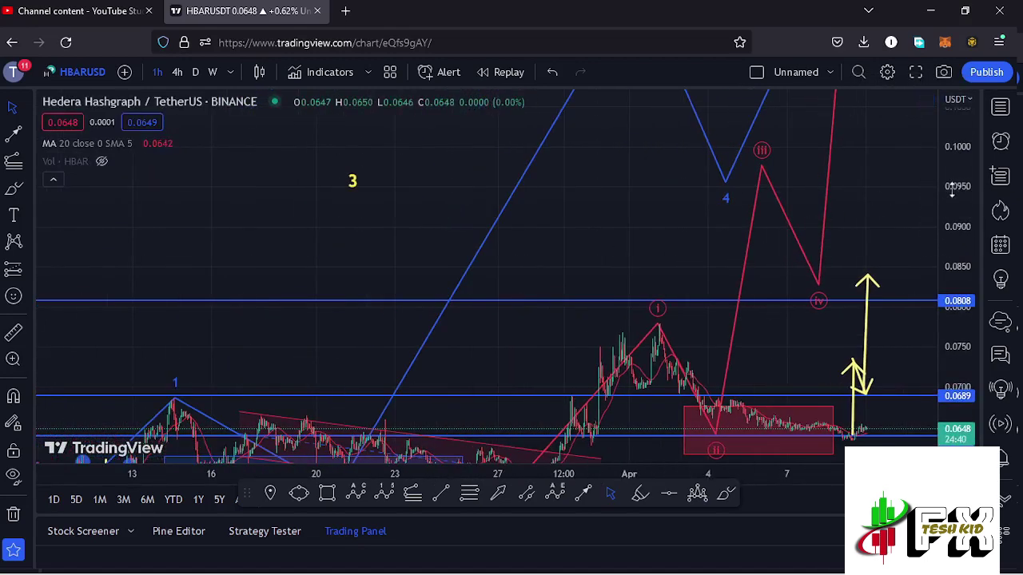
{"action": "scroll", "coordinate": [334, 275], "scroll_direction": "down", "scroll_amount": 5}
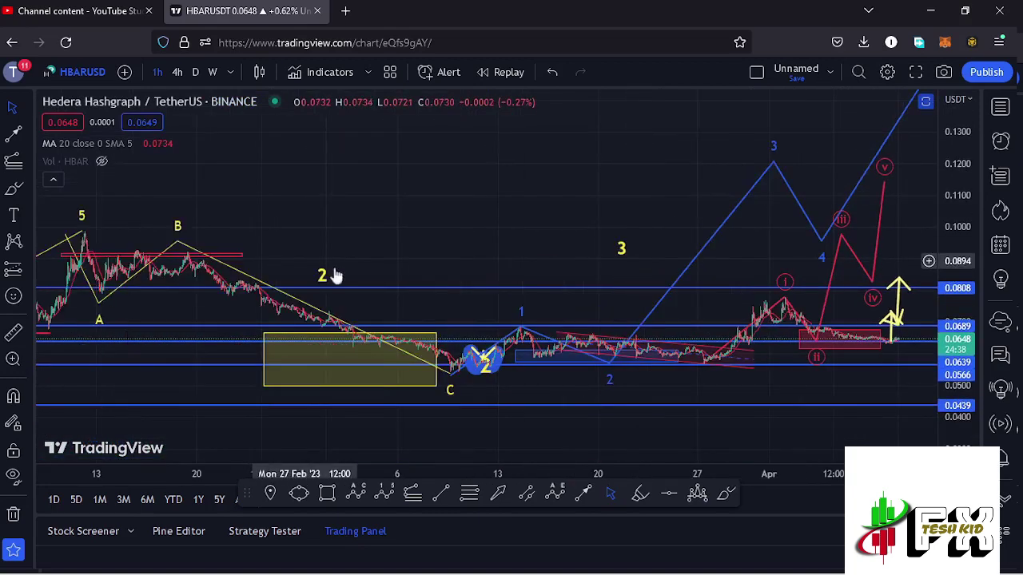
{"action": "scroll", "coordinate": [336, 274], "scroll_direction": "down", "scroll_amount": 3}
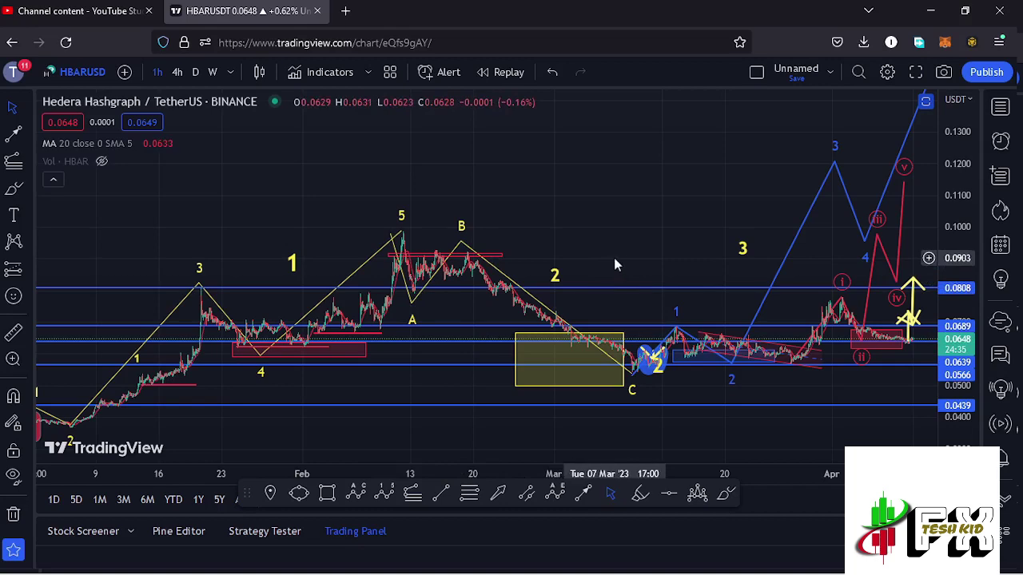
{"action": "left_click_drag", "start_coordinate": [626, 254], "coordinate": [612, 244]}
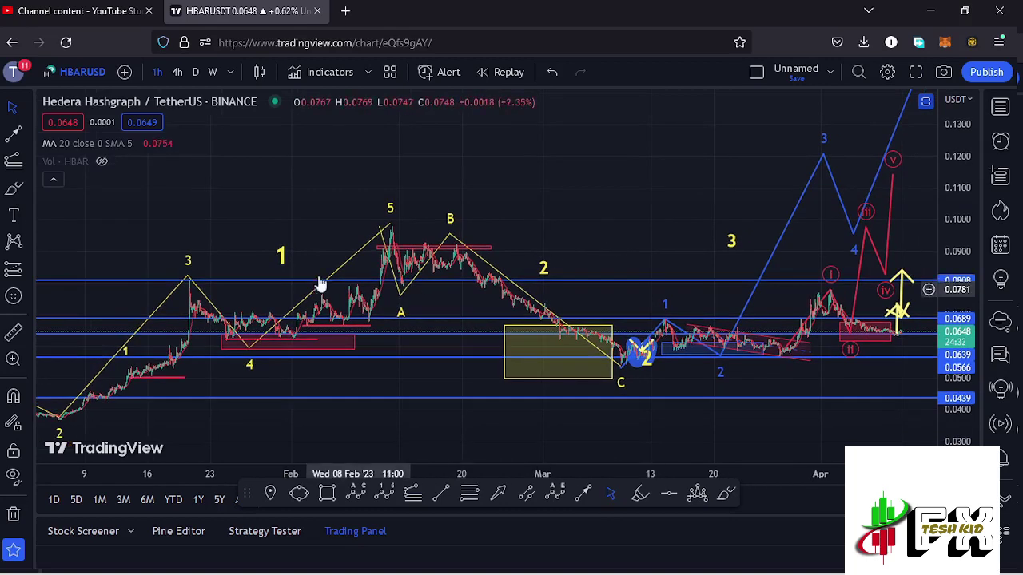
{"action": "left_click", "coordinate": [281, 256]}
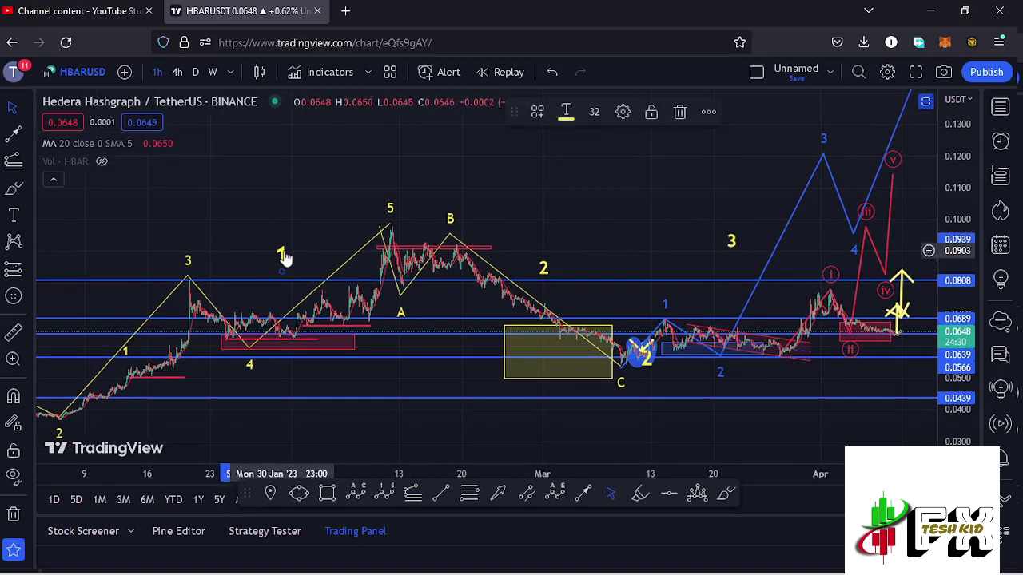
{"action": "left_click_drag", "start_coordinate": [283, 257], "coordinate": [288, 264]}
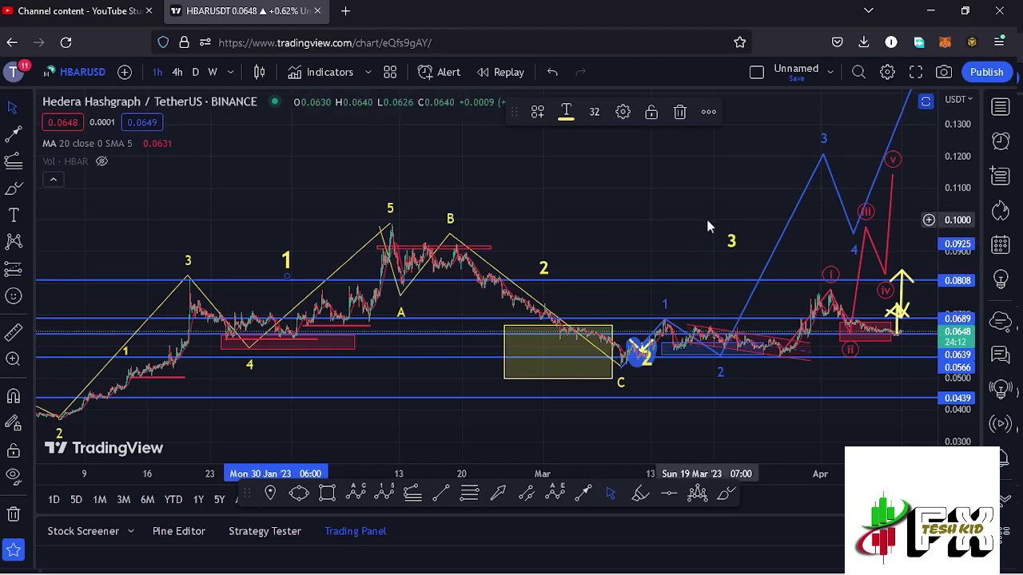
{"action": "left_click_drag", "start_coordinate": [698, 216], "coordinate": [516, 271]}
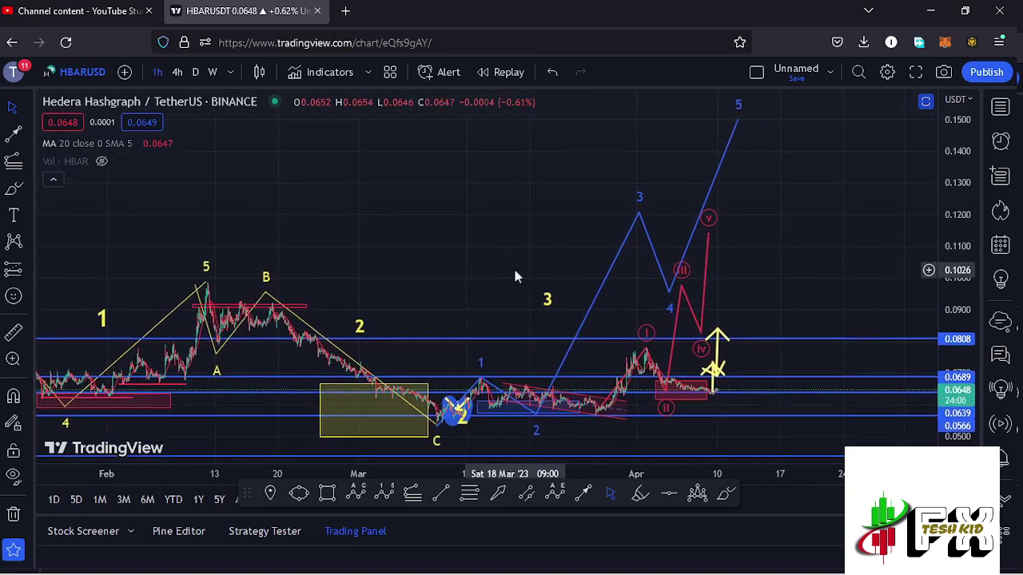